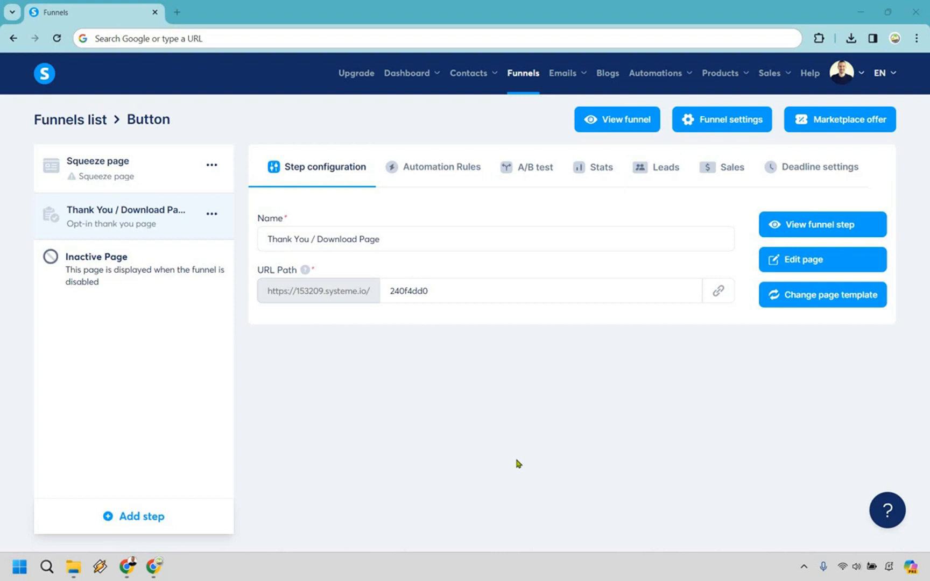
# - Open the Button funnel's Thank You / Download Page in the page editor
pyautogui.click(800, 266)
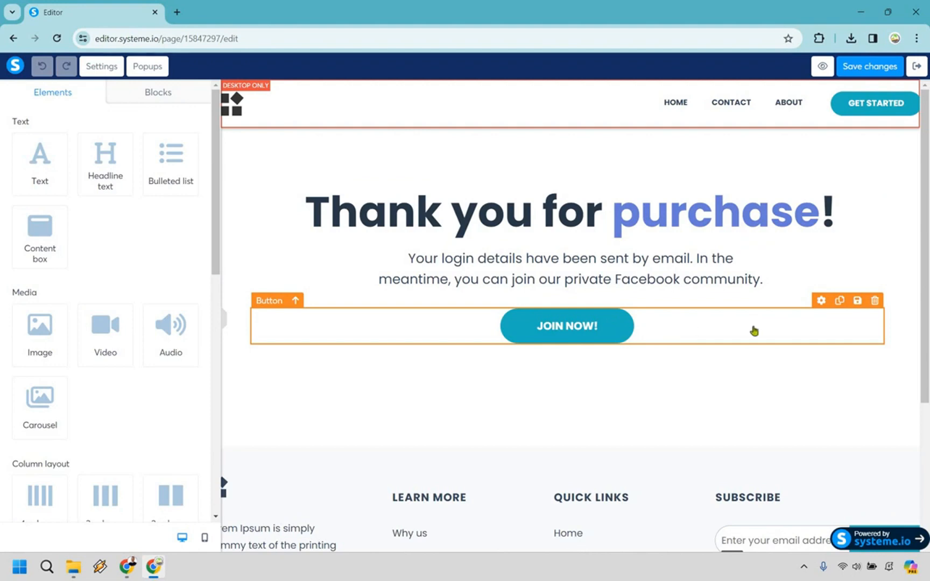
# - Delete the JOIN NOW! button from the thank-you page and confirm the removal
pyautogui.click(876, 302)
pyautogui.press('Return')
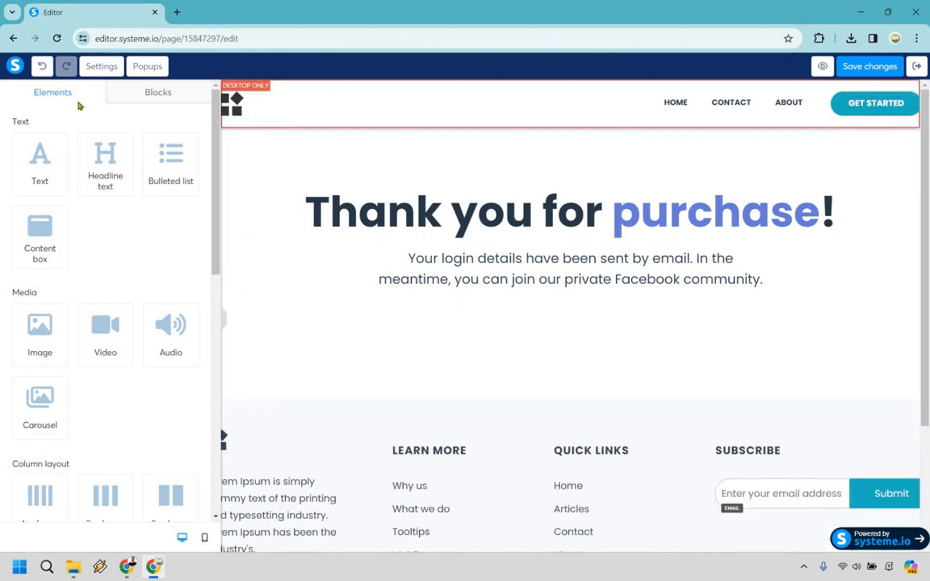
pyautogui.scroll(-5, 118, 206)
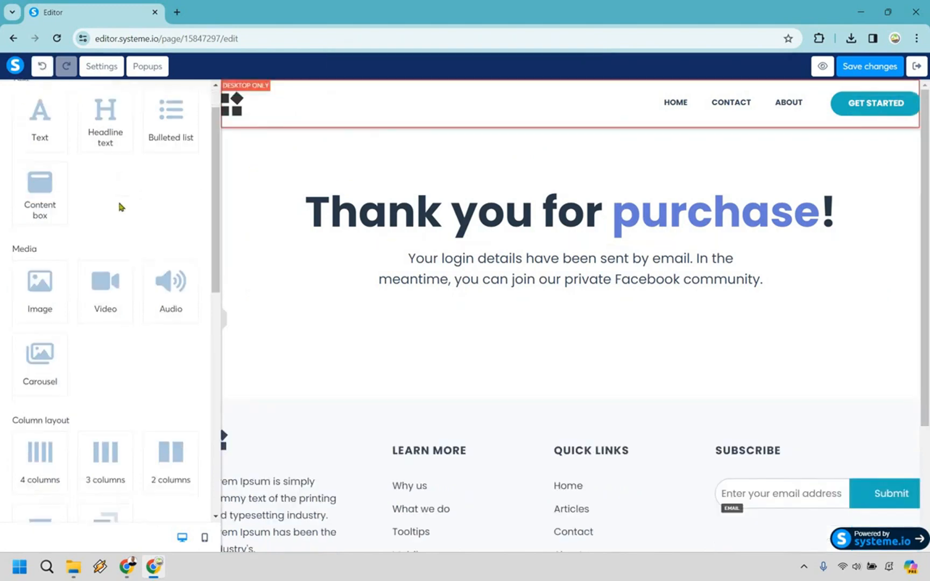
pyautogui.scroll(-2, 95, 325)
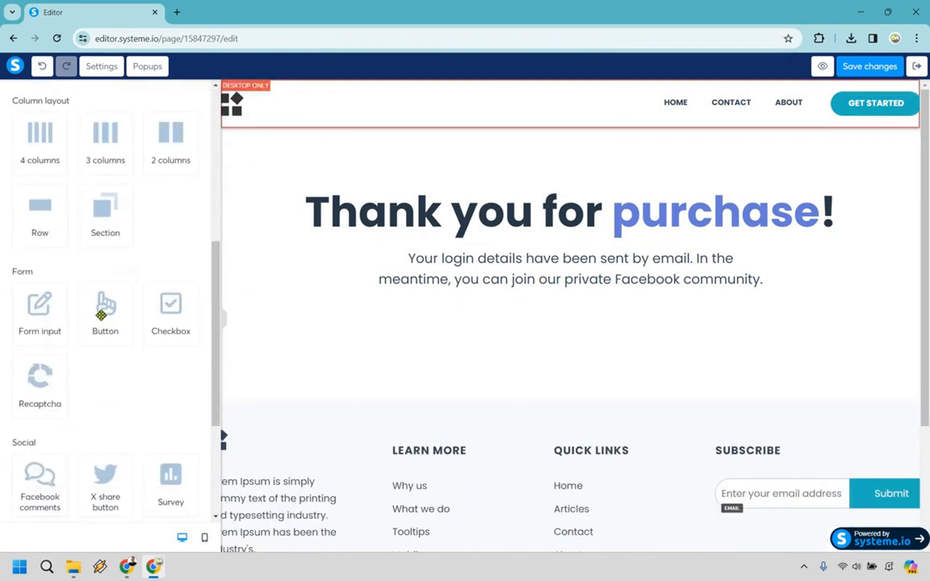
# - Place a new 'Click here' button below the thank-you text and open its click-action options
pyautogui.moveTo(102, 305); pyautogui.dragTo(613, 307)
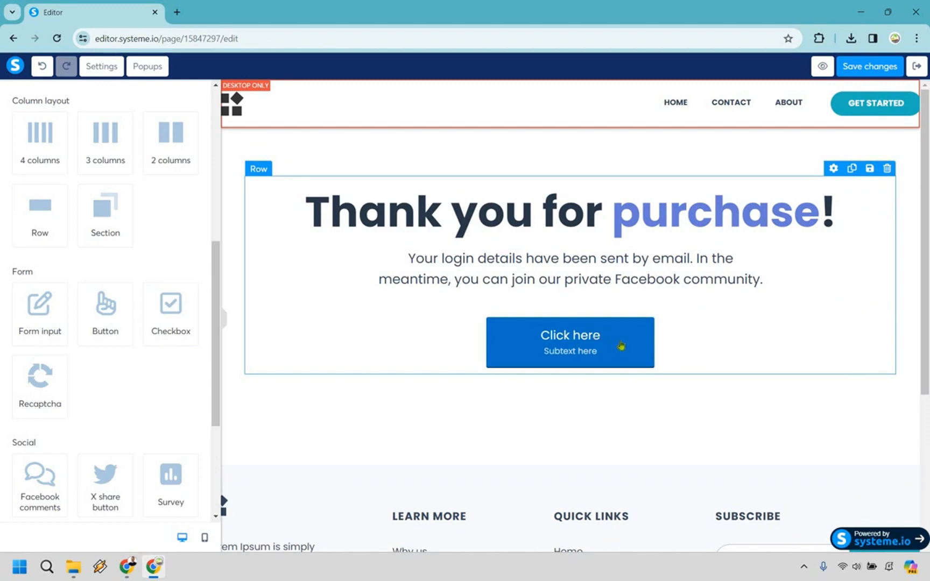
pyautogui.click(622, 345)
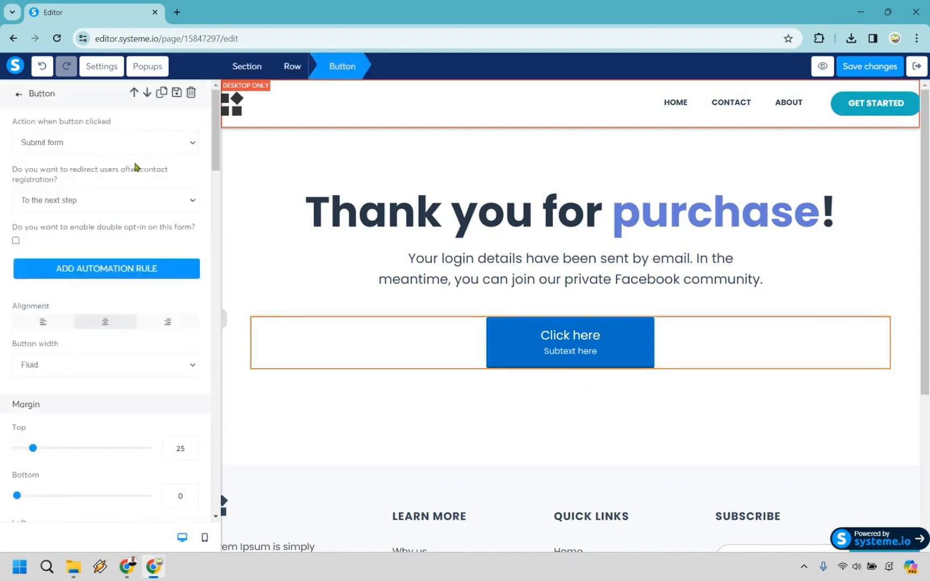
pyautogui.click(100, 149)
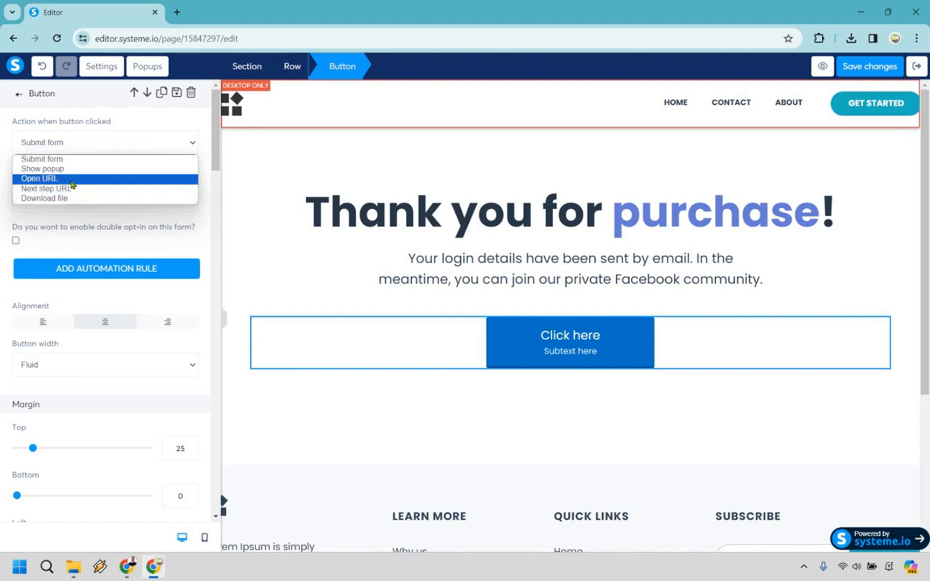
pyautogui.click(91, 187)
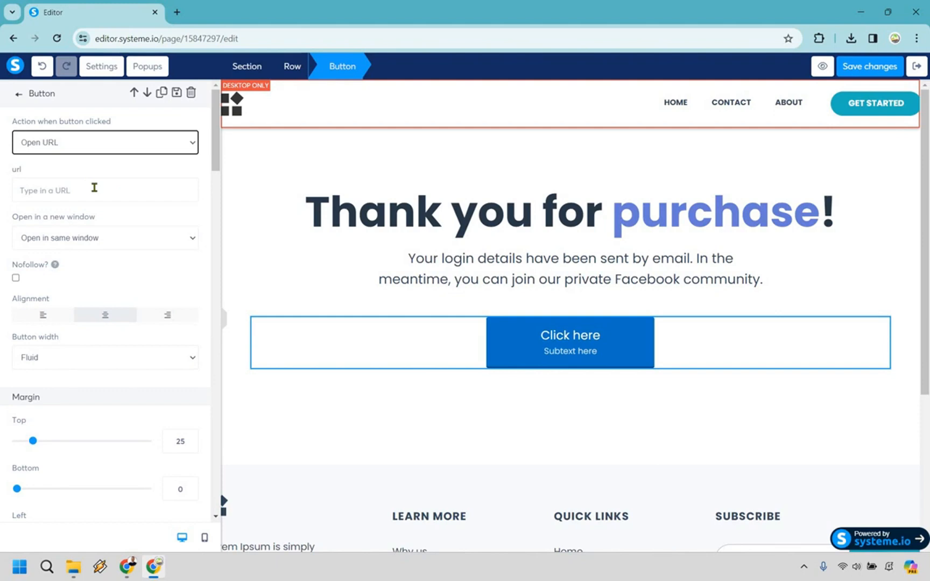
pyautogui.click(94, 187)
pyautogui.write('www.')
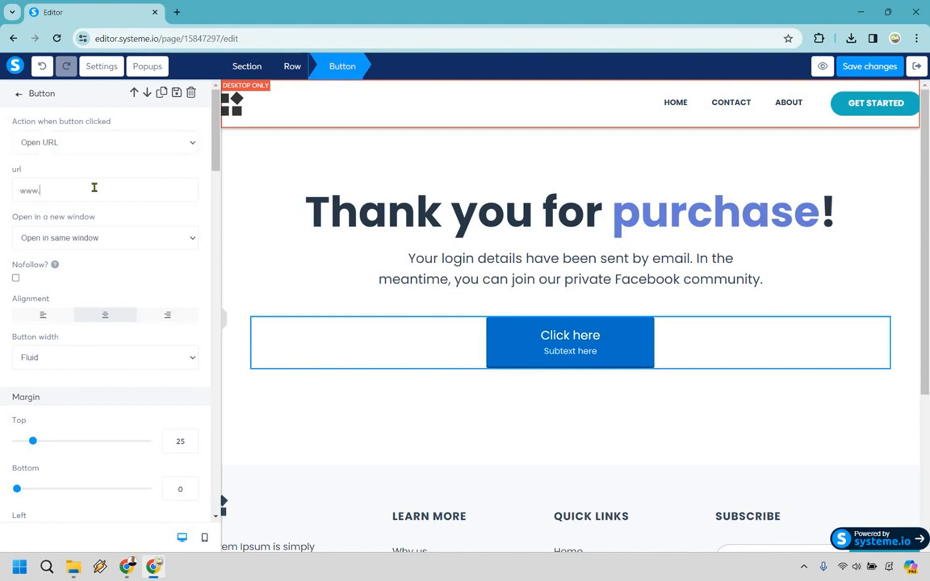
pyautogui.write('aol.com')
pyautogui.click(112, 235)
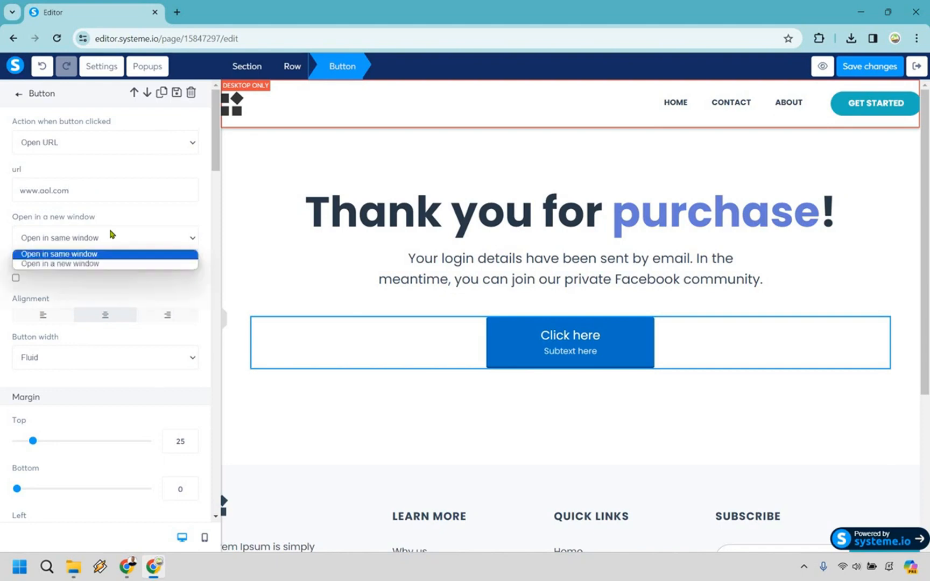
pyautogui.click(100, 270)
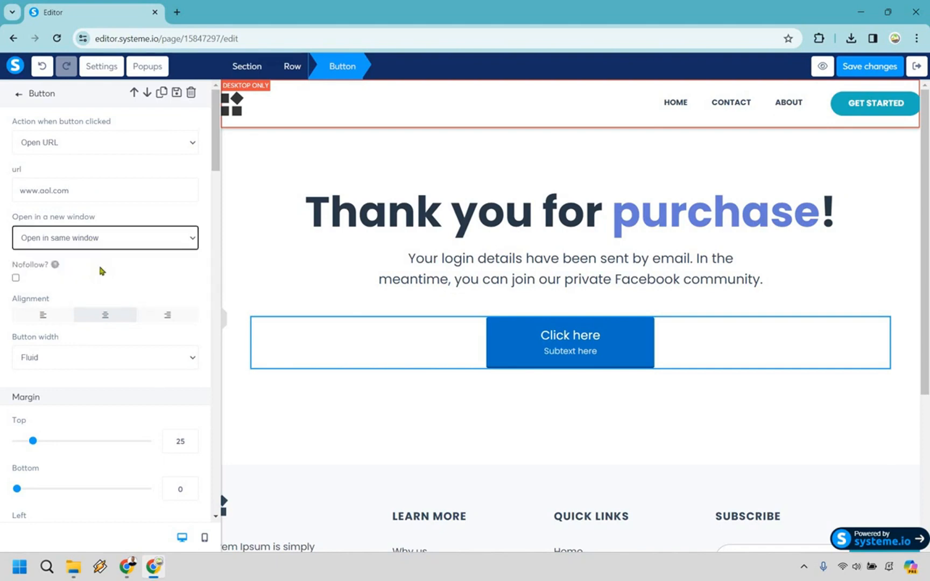
pyautogui.click(101, 246)
pyautogui.click(100, 262)
# - Keep the button width at Fluid and set its top margin to 24
pyautogui.click(141, 365)
pyautogui.click(137, 380)
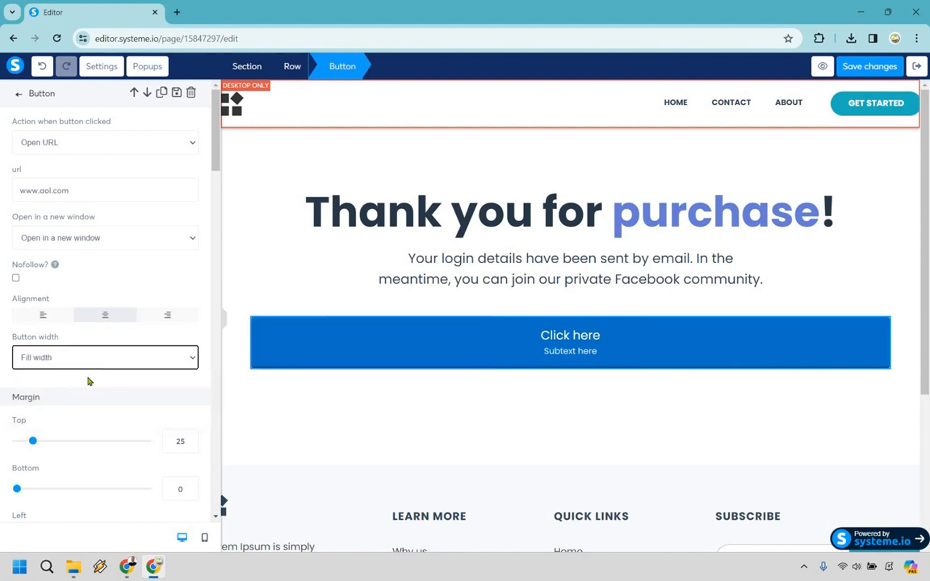
pyautogui.click(105, 357)
pyautogui.press('Return')
pyautogui.scroll(-3, 35, 333)
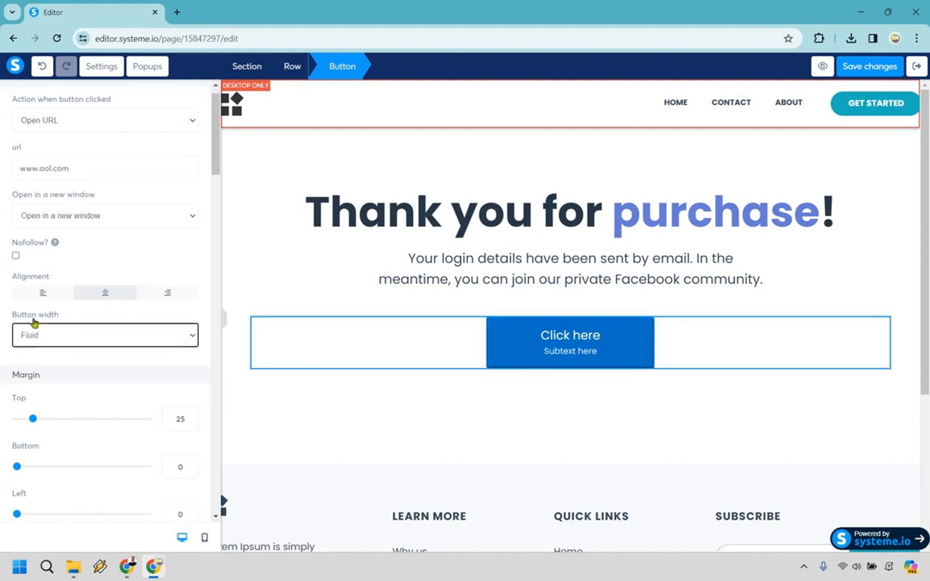
pyautogui.moveTo(40, 323); pyautogui.dragTo(32, 323)
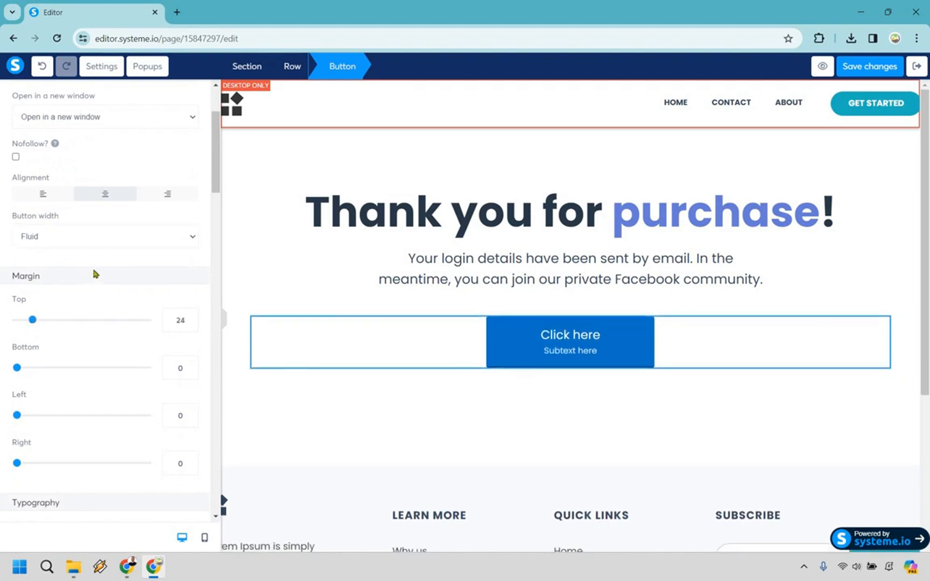
pyautogui.scroll(-1, 105, 282)
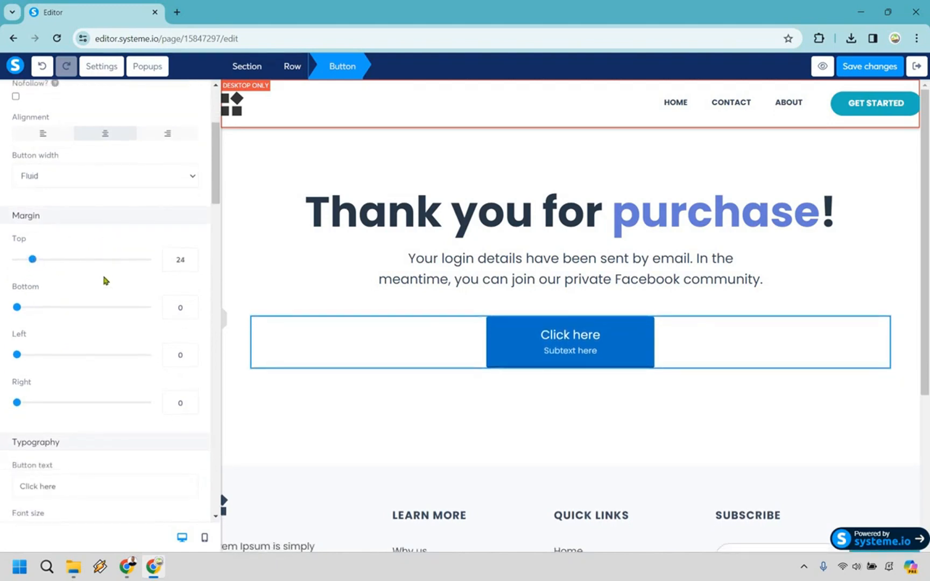
pyautogui.scroll(-3, 105, 280)
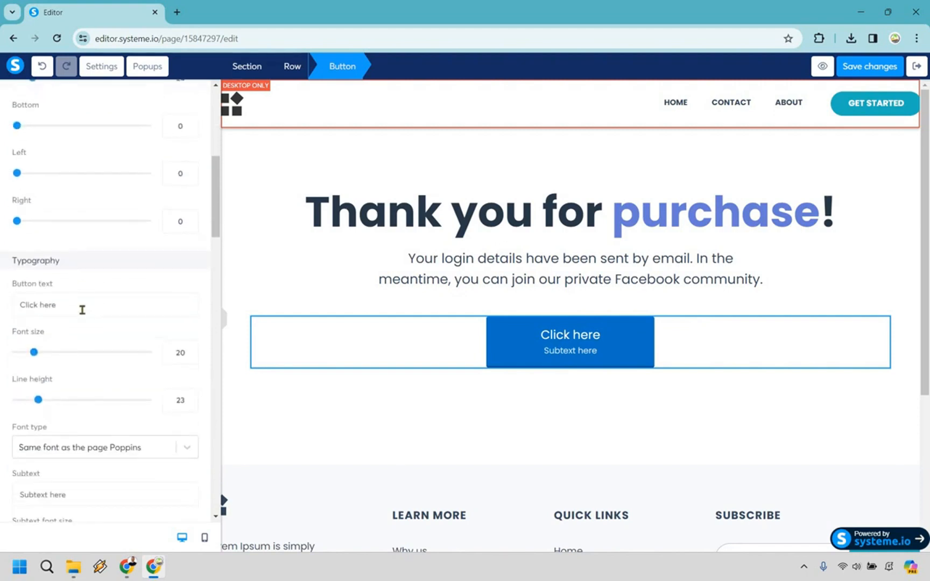
# - Change the button text to 'Click here to join my private FB group'
pyautogui.click(82, 310)
pyautogui.write('fo')
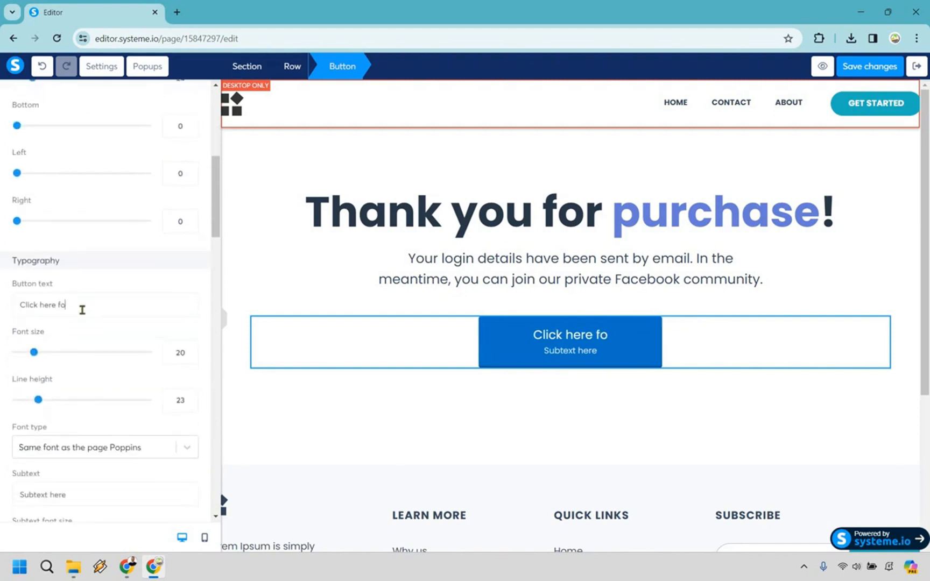
pyautogui.write('r my #1 re')
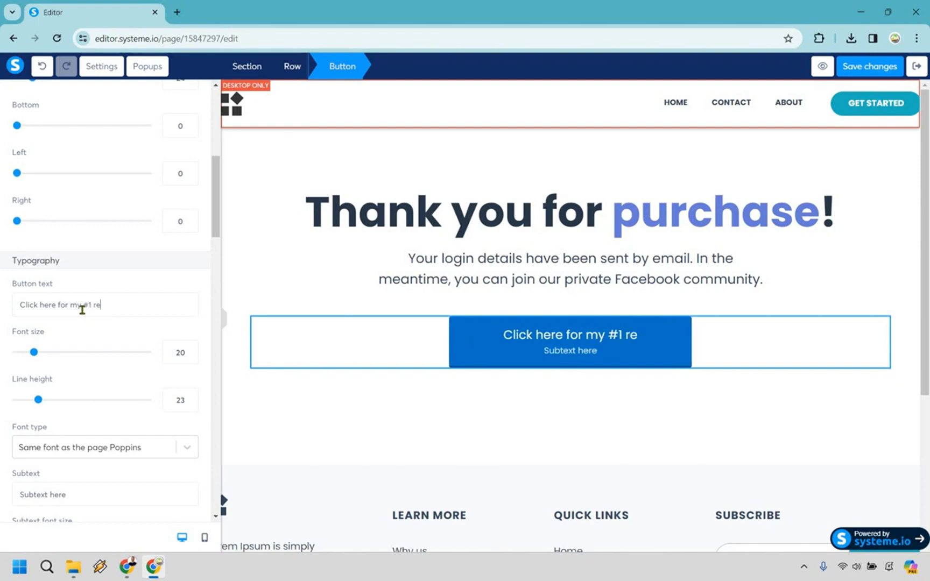
pyautogui.write('commendation')
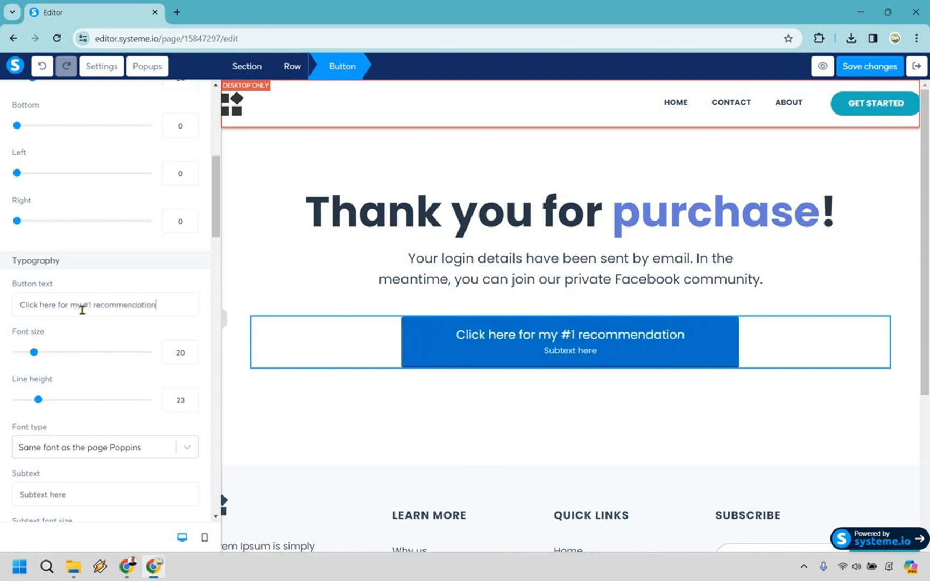
pyautogui.press('BackSpace')
pyautogui.press('BackSpace')
pyautogui.press('BackSpace')
pyautogui.press('BackSpace')
pyautogui.press('BackSpace')
pyautogui.press('BackSpace')
pyautogui.press('BackSpace')
pyautogui.press('BackSpace')
pyautogui.press('BackSpace')
pyautogui.press('BackSpace')
pyautogui.press('BackSpace')
pyautogui.press('BackSpace')
pyautogui.press('BackSpace')
pyautogui.press('BackSpace')
pyautogui.press('BackSpace')
pyautogui.press('BackSpace')
pyautogui.press('BackSpace')
pyautogui.press('BackSpace')
pyautogui.press('BackSpace')
pyautogui.press('BackSpace')
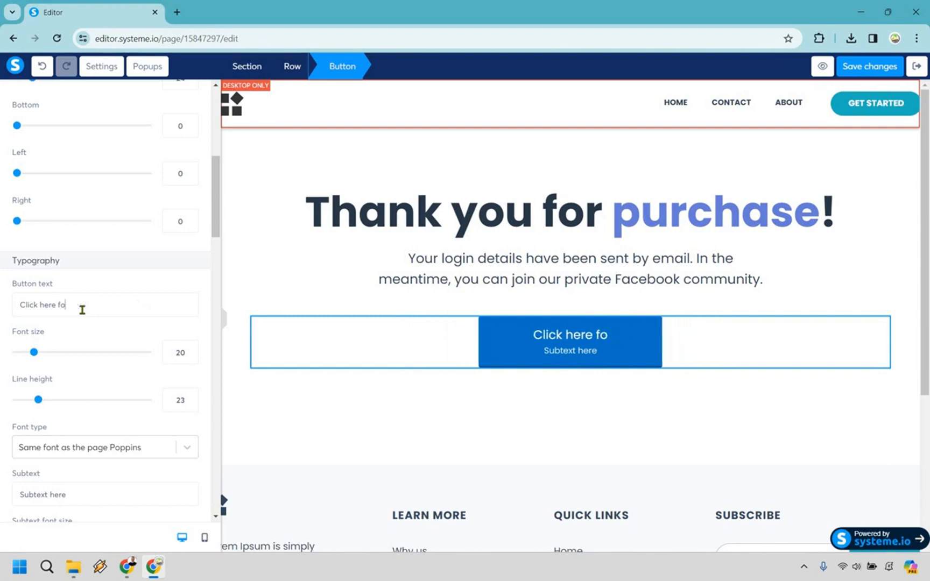
pyautogui.press('BackSpace')
pyautogui.press('BackSpace')
pyautogui.write('to joi')
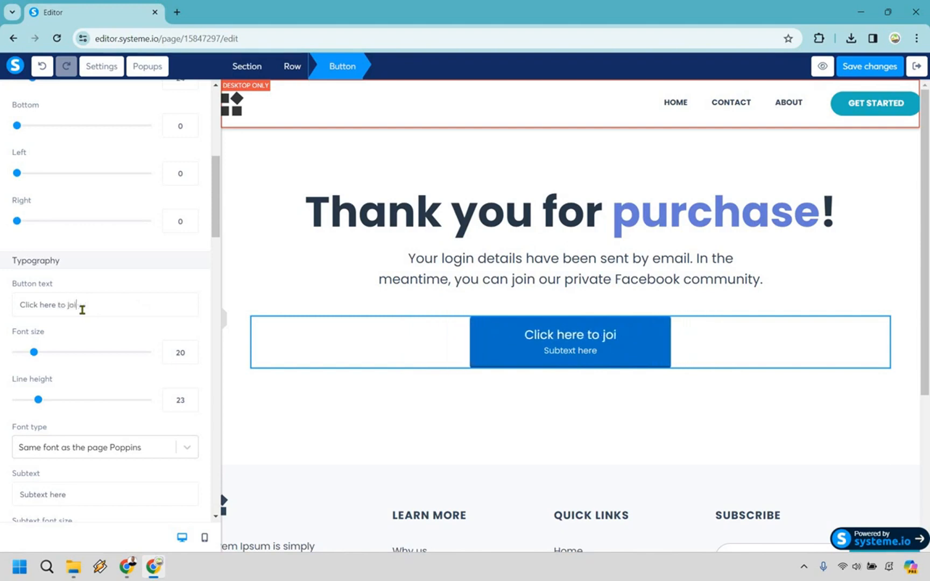
pyautogui.write('n my privat')
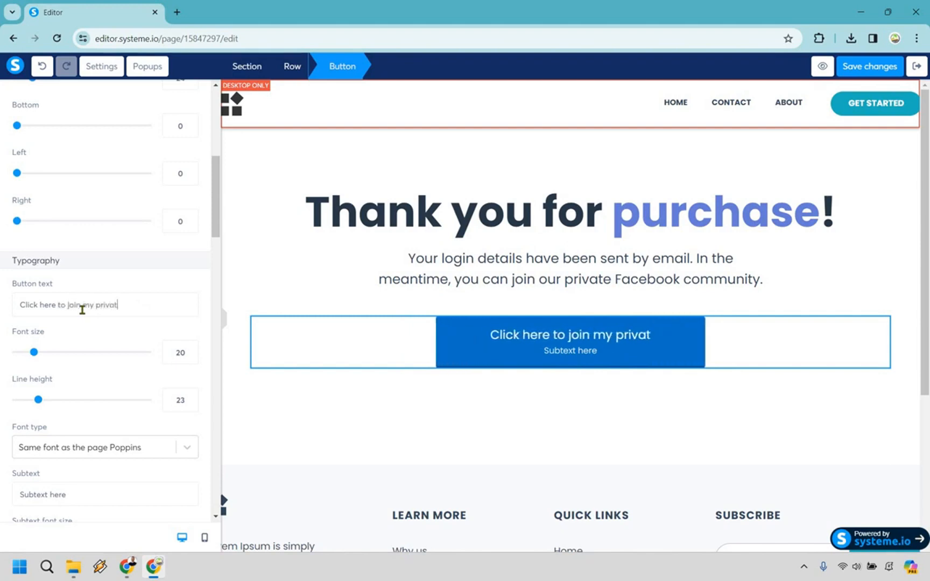
pyautogui.write('e FB group')
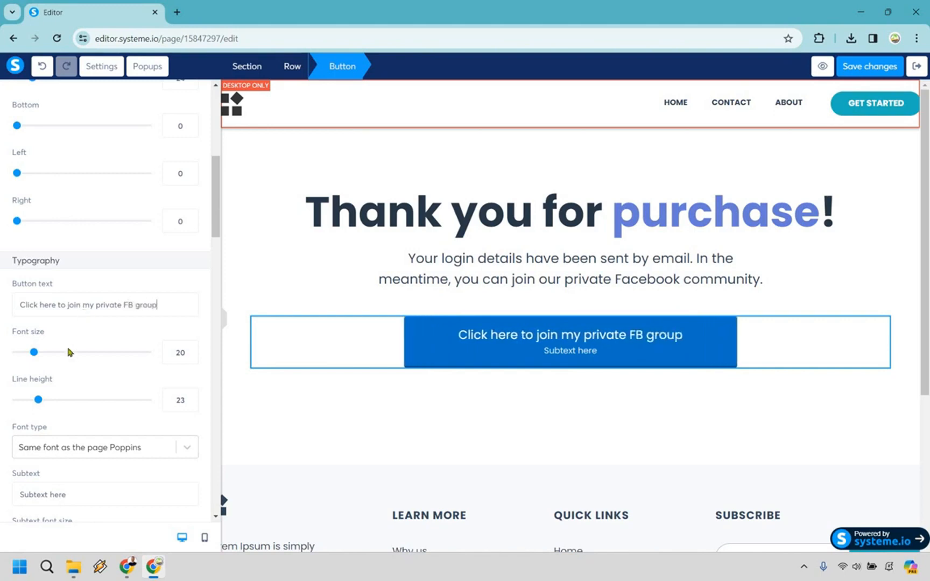
# - Replace the subtext placeholder with a line stating the group password
pyautogui.scroll(-1, 114, 371)
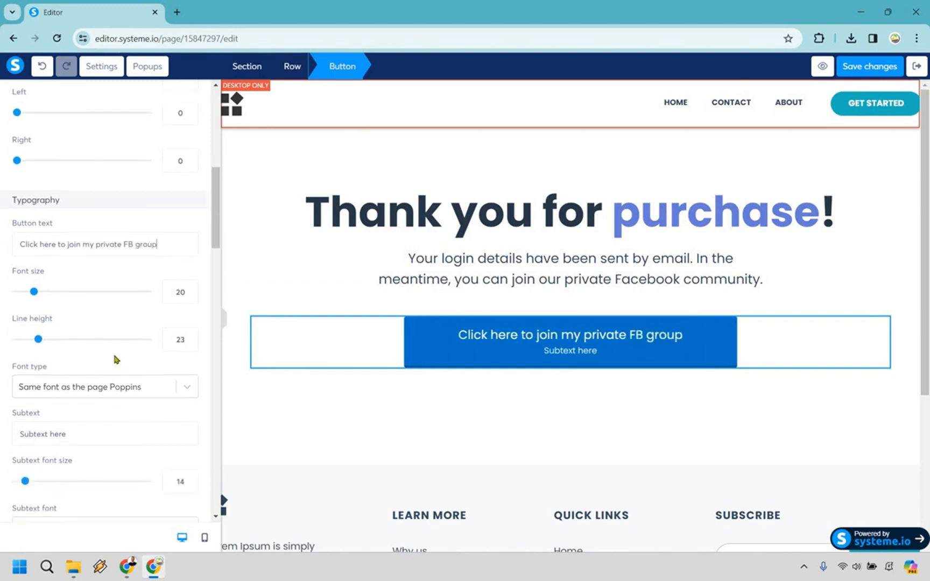
pyautogui.scroll(-1, 85, 368)
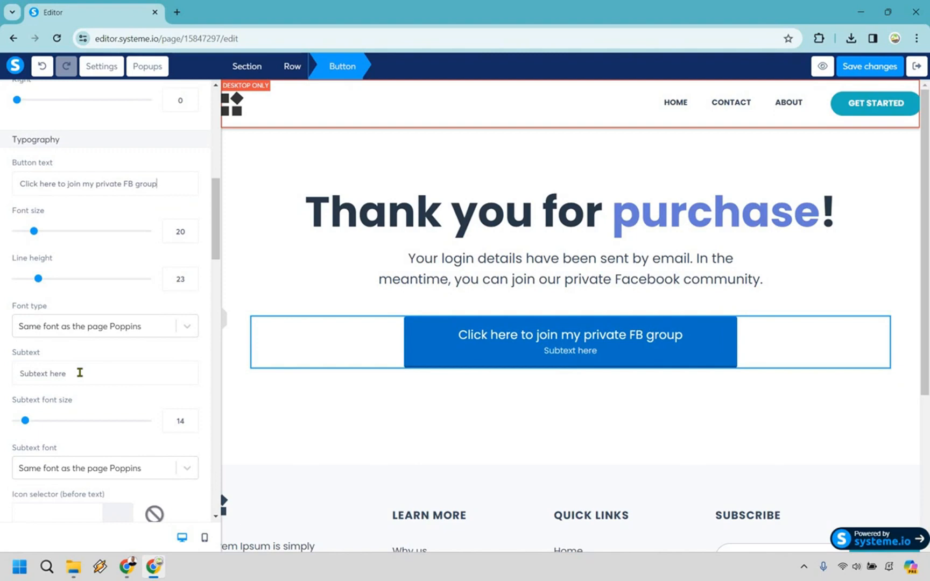
pyautogui.tripleClick(80, 372)
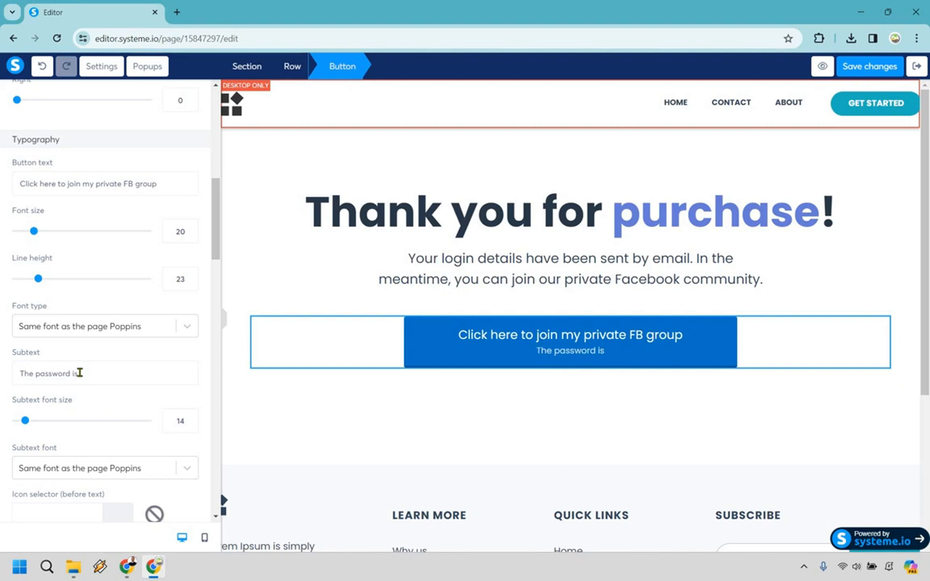
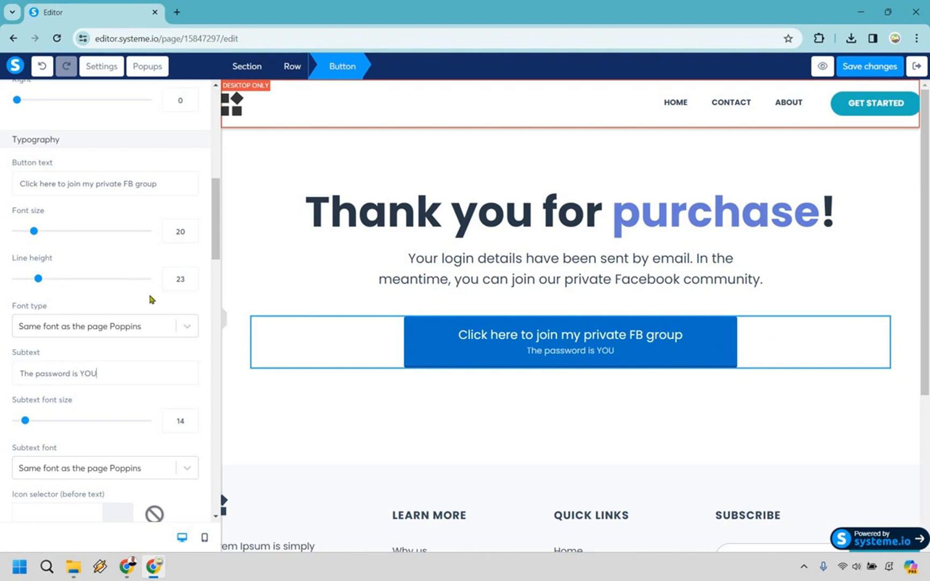
# - Add the first Facebook icon, found by searching 'face', before the button text
pyautogui.scroll(-2, 70, 318)
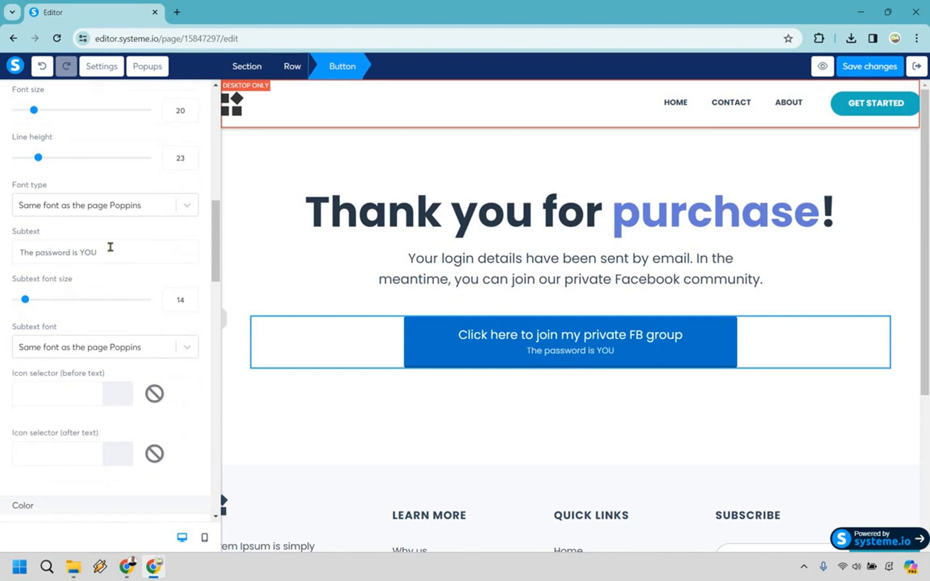
pyautogui.scroll(-2, 95, 285)
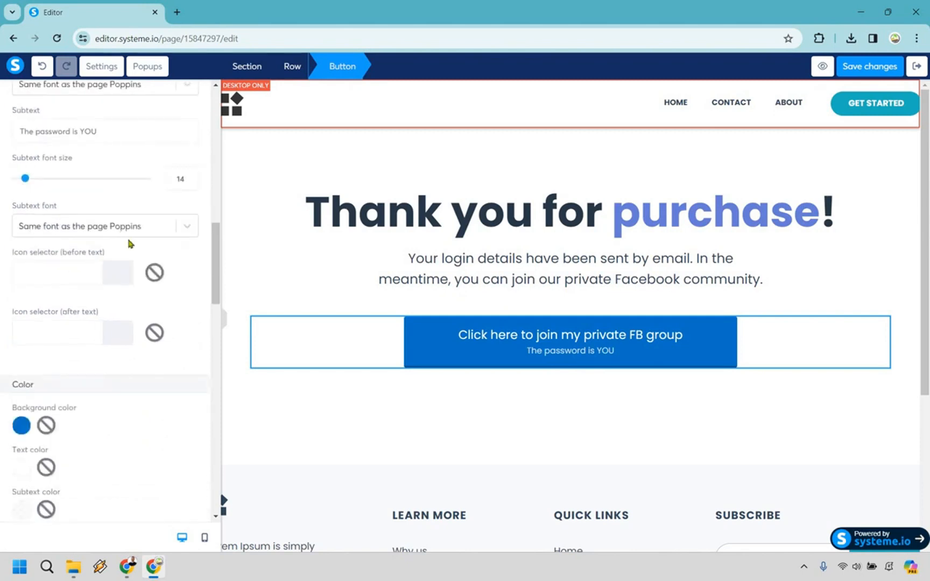
pyautogui.click(72, 272)
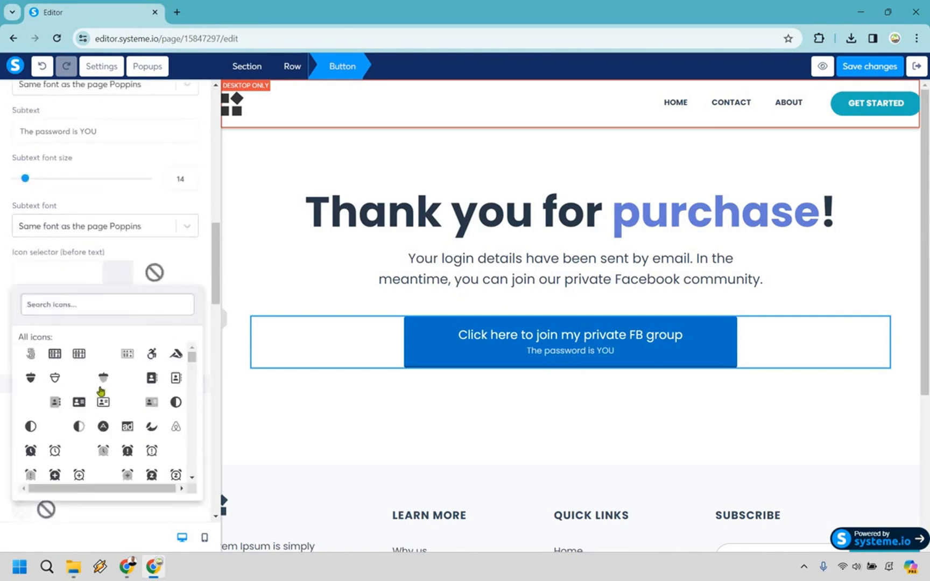
pyautogui.scroll(-1, 102, 385)
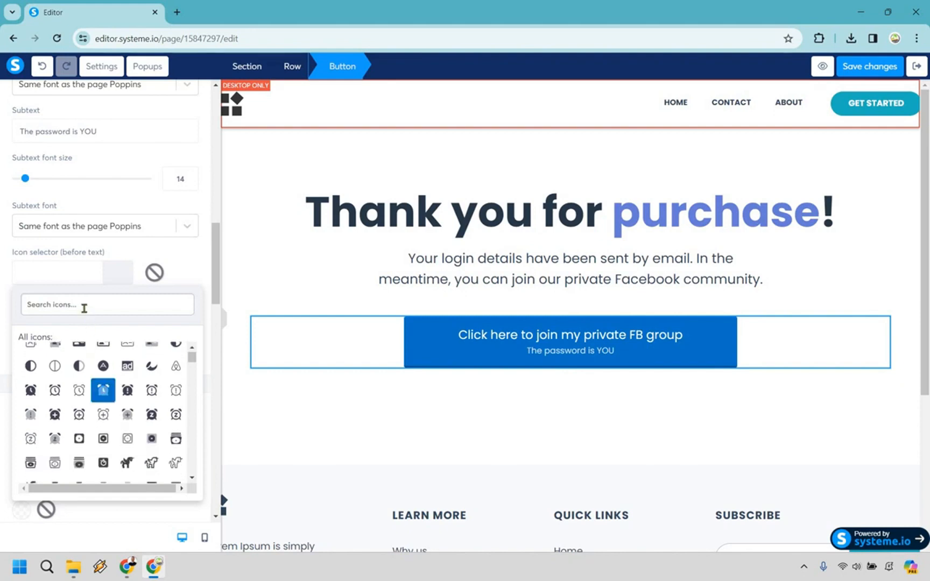
pyautogui.write('face')
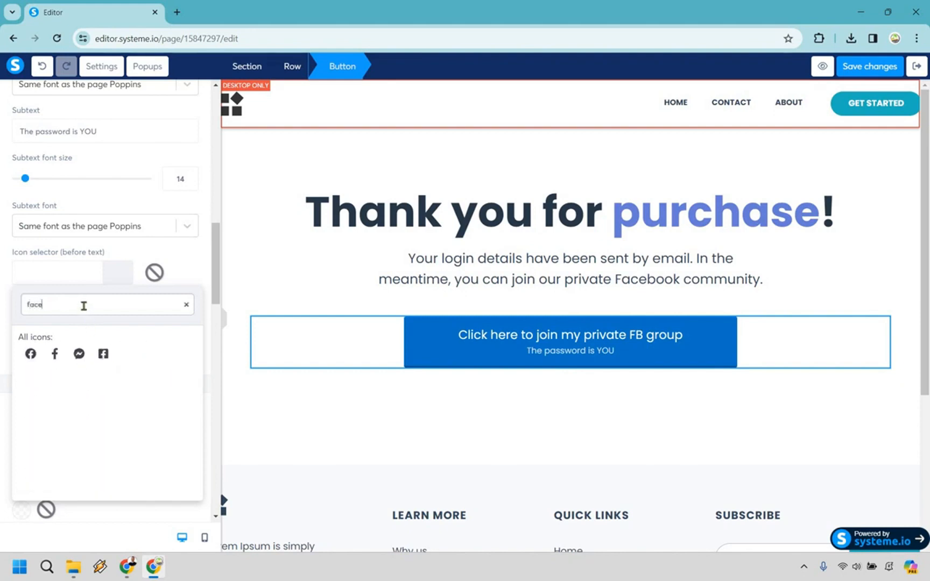
pyautogui.click(31, 354)
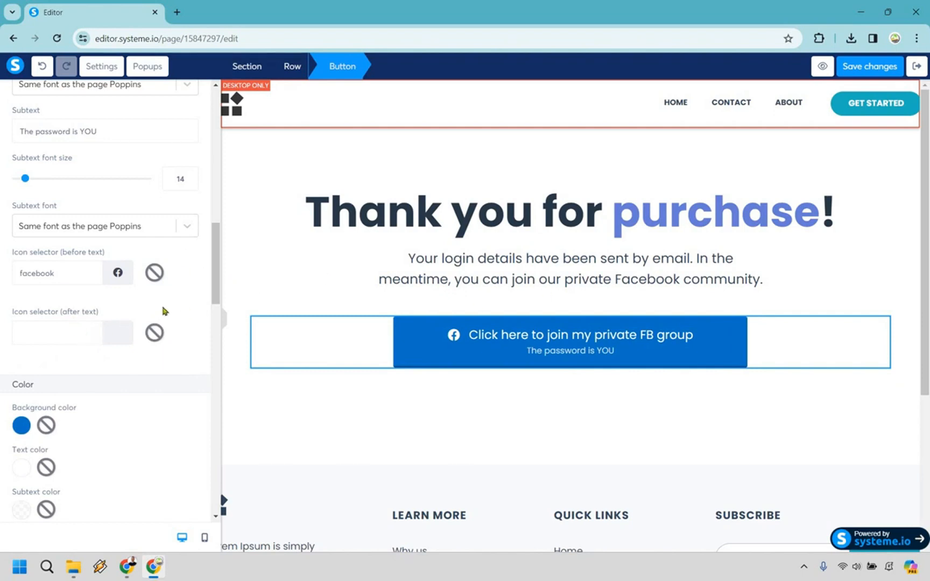
pyautogui.scroll(-3, 162, 306)
pyautogui.scroll(-4, 144, 238)
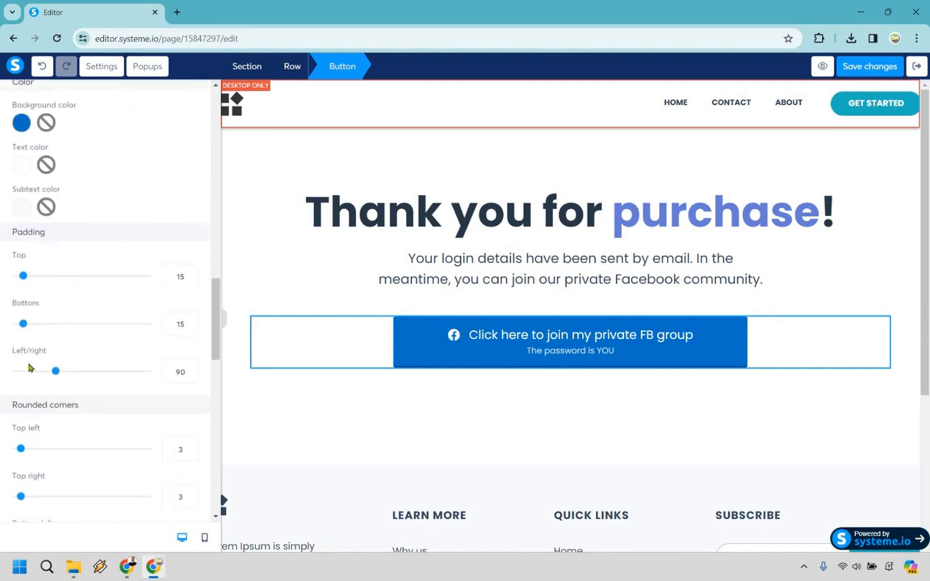
pyautogui.scroll(-2, 24, 390)
pyautogui.moveTo(72, 395); pyautogui.dragTo(172, 400)
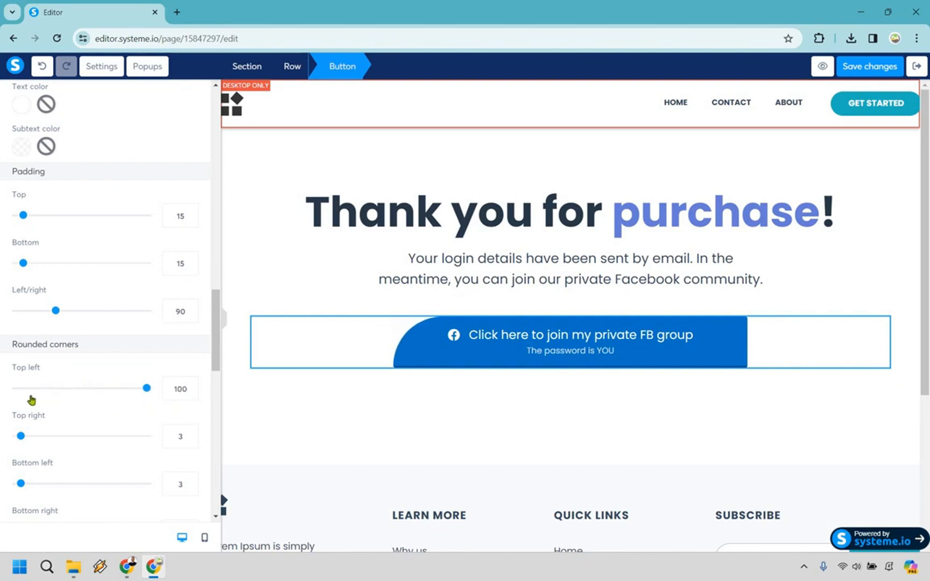
pyautogui.moveTo(31, 399); pyautogui.dragTo(22, 400)
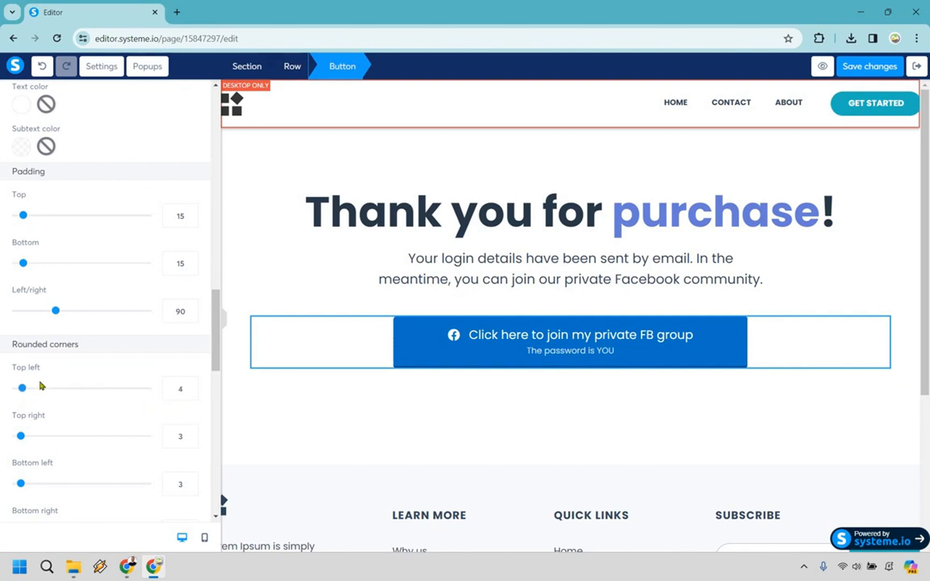
pyautogui.scroll(-2, 100, 315)
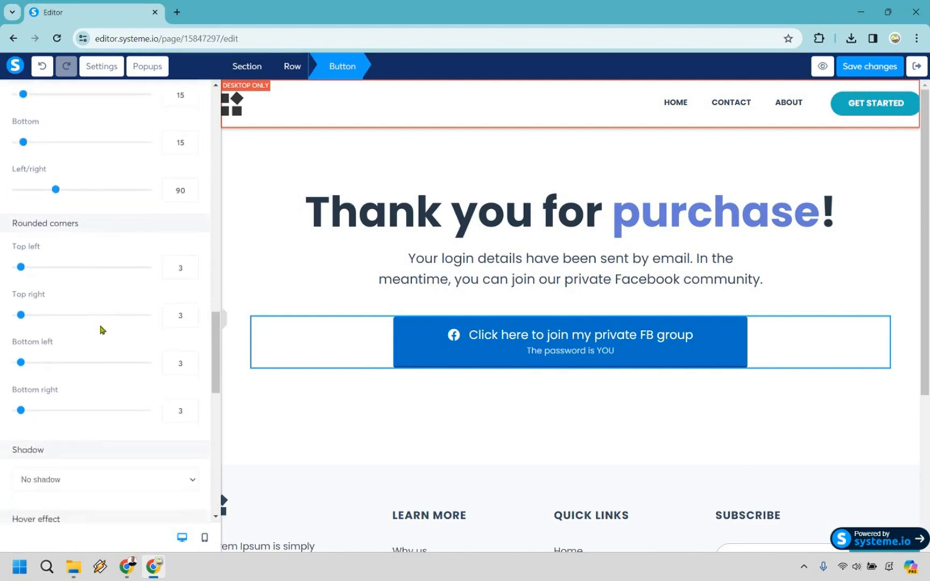
pyautogui.scroll(-2, 100, 329)
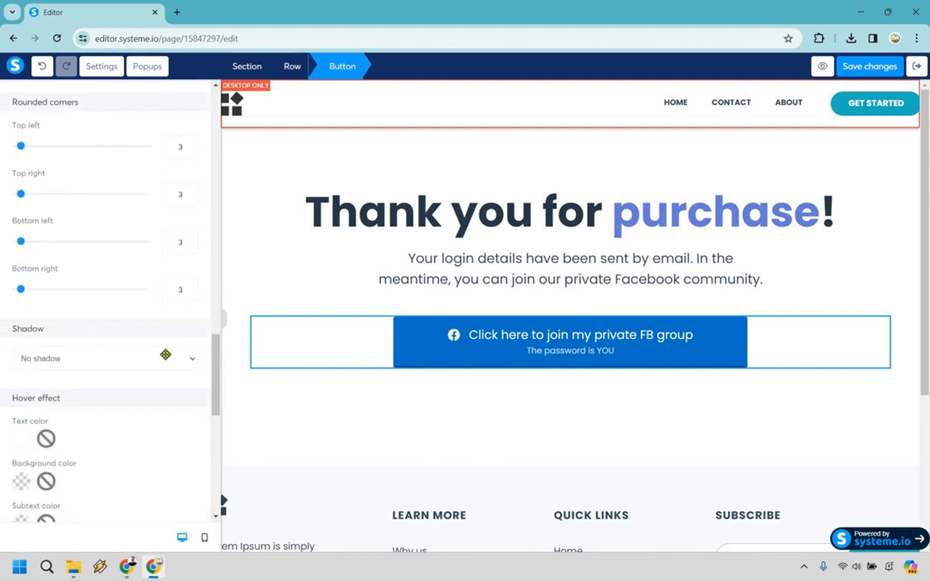
pyautogui.click(389, 322)
pyautogui.click(401, 352)
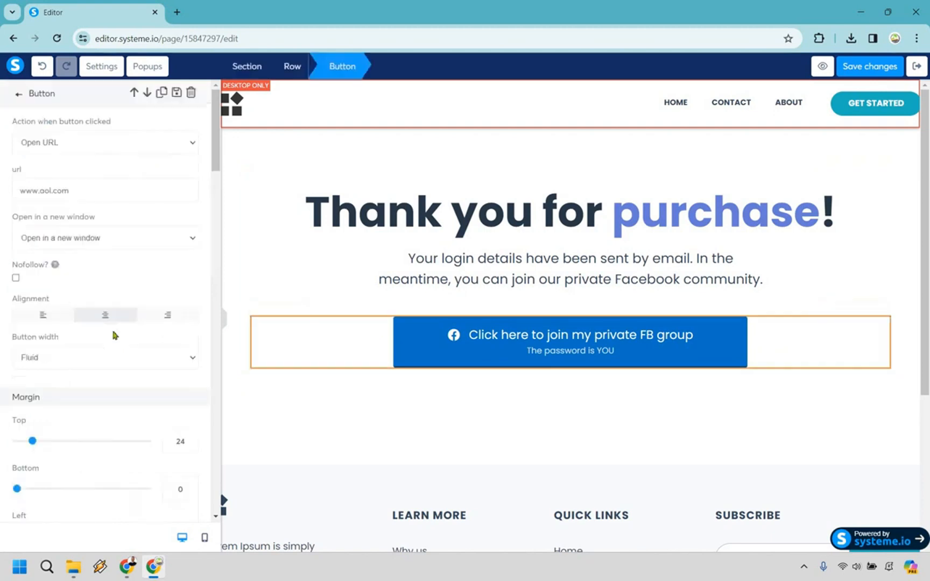
# - Set the FB group button's Shadow to Hard shadow
pyautogui.scroll(-7, 111, 328)
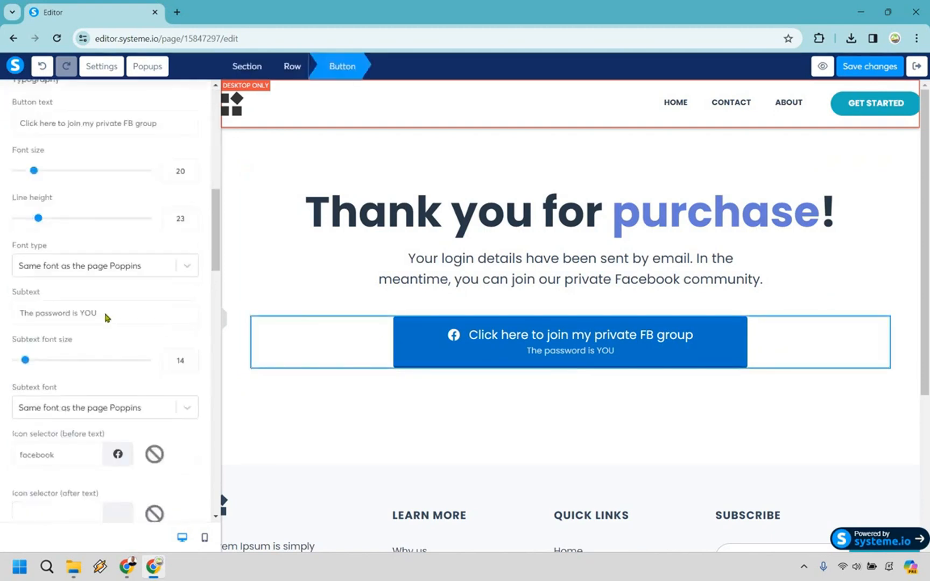
pyautogui.scroll(-5, 107, 317)
pyautogui.scroll(-9, 107, 317)
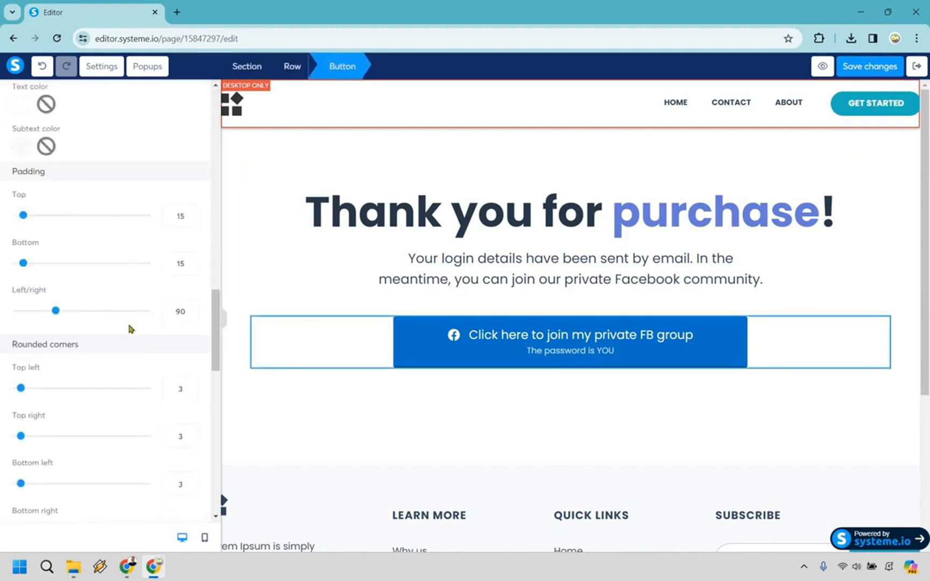
pyautogui.click(102, 304)
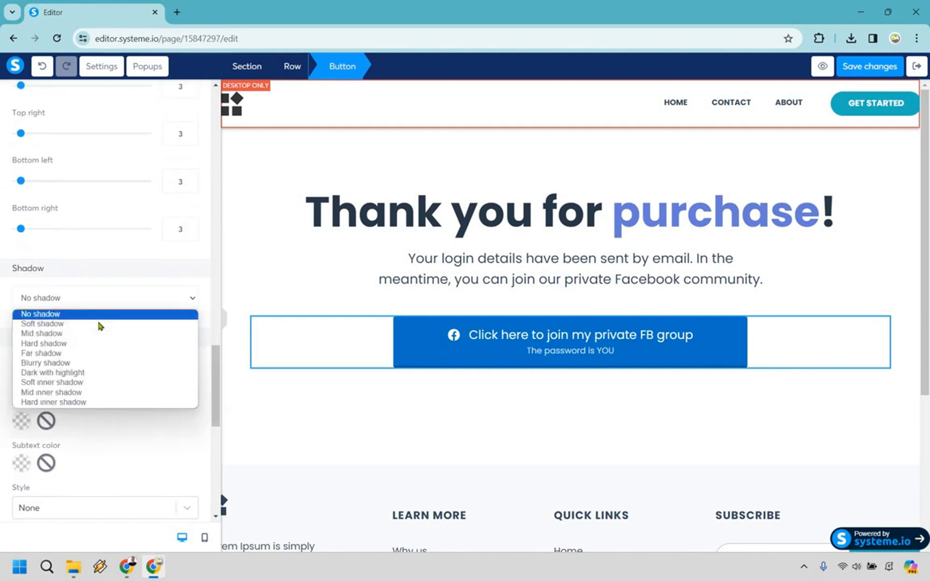
pyautogui.click(99, 324)
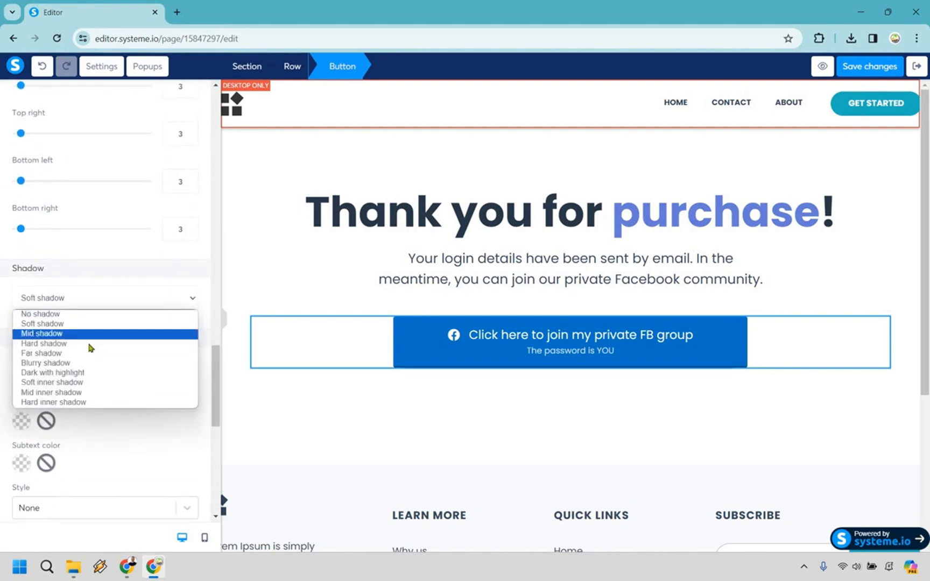
pyautogui.click(93, 340)
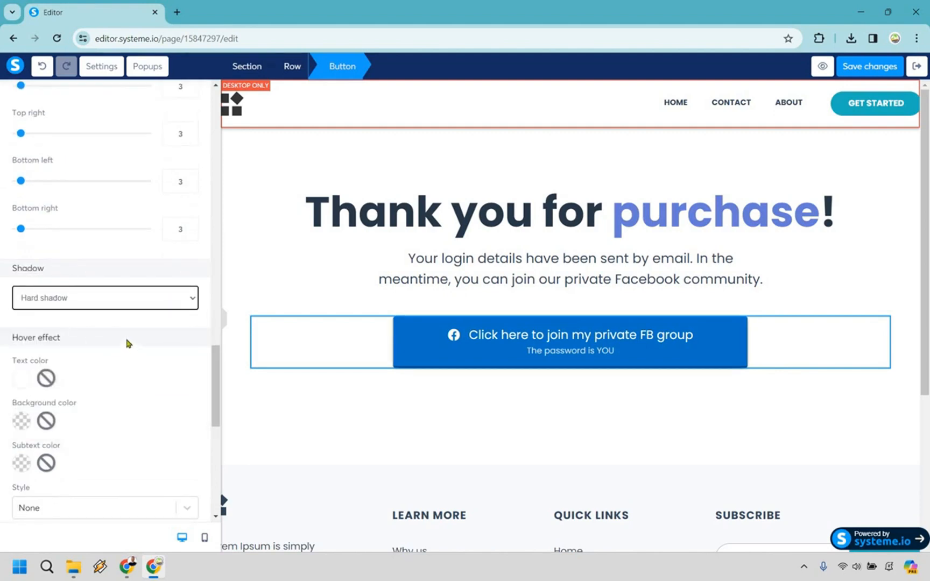
pyautogui.scroll(-1, 102, 330)
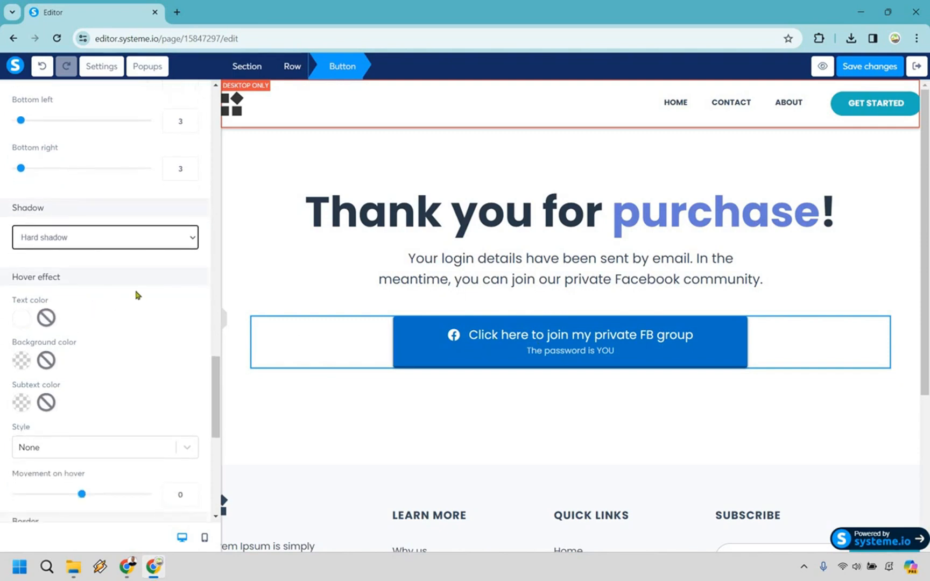
# - Set the button's hover effect style to Slide, then deselect the button
pyautogui.scroll(-3, 182, 270)
pyautogui.click(187, 269)
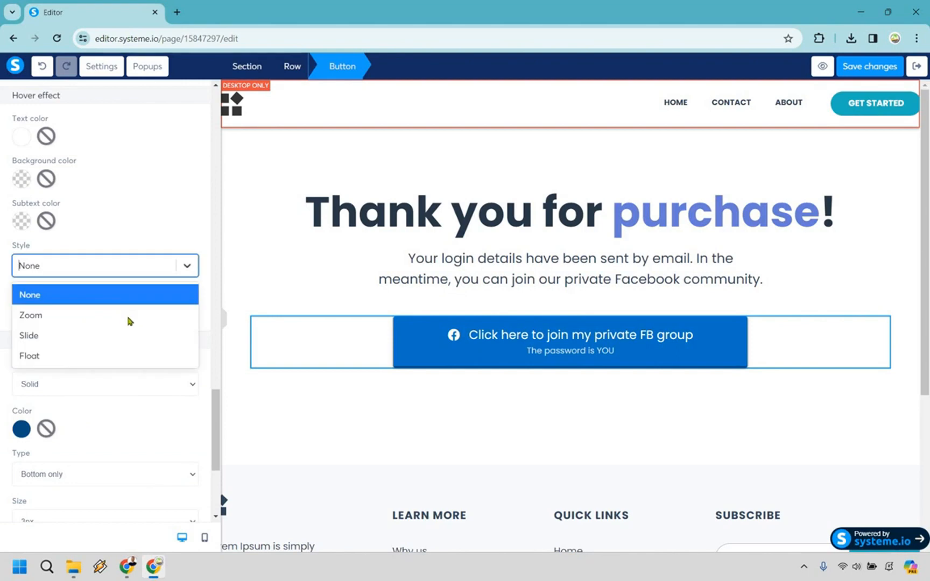
pyautogui.click(132, 312)
pyautogui.click(186, 265)
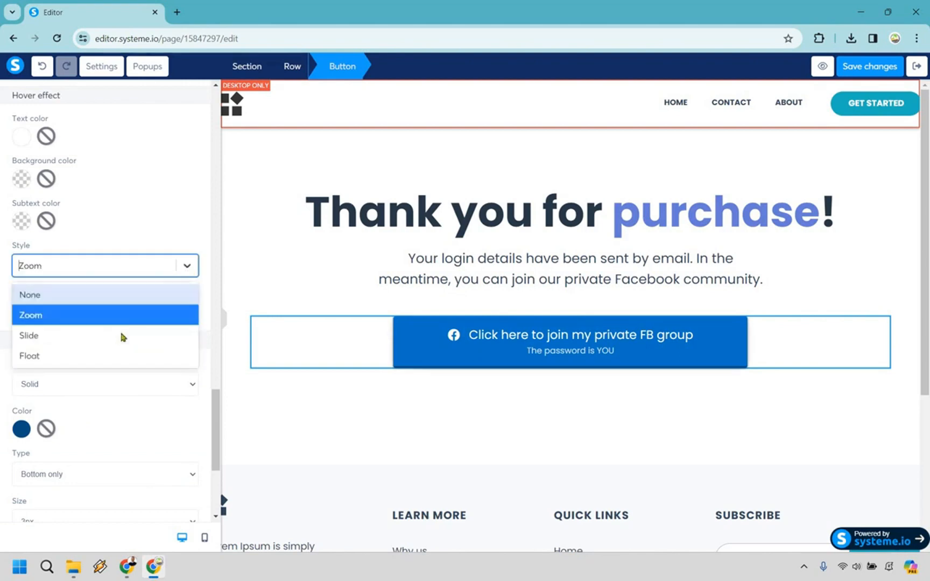
pyautogui.click(32, 334)
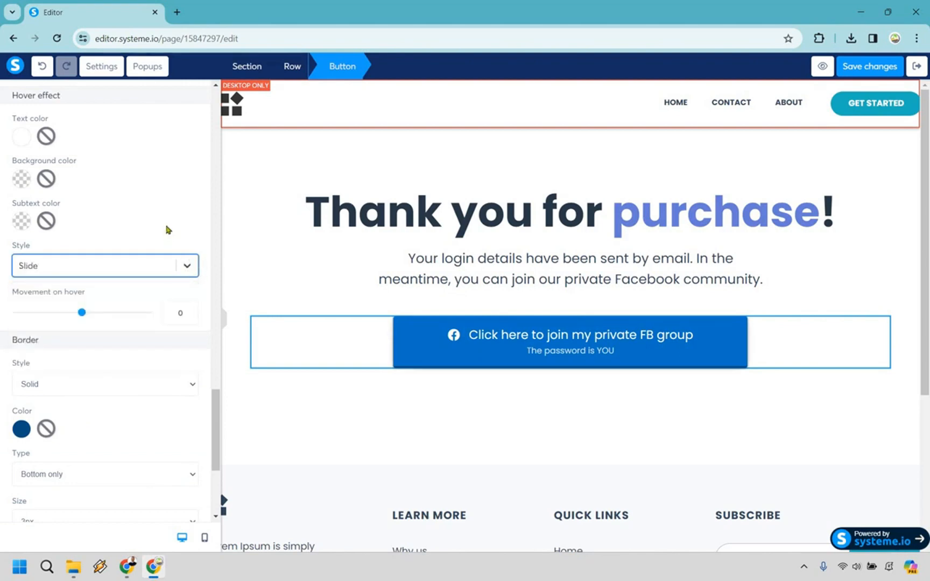
pyautogui.scroll(-2, 144, 269)
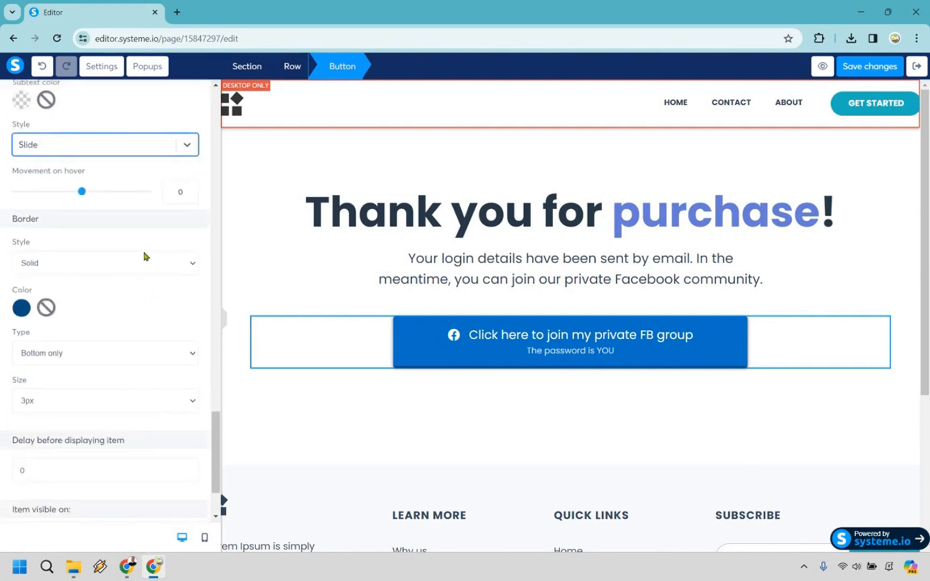
pyautogui.scroll(-2, 137, 248)
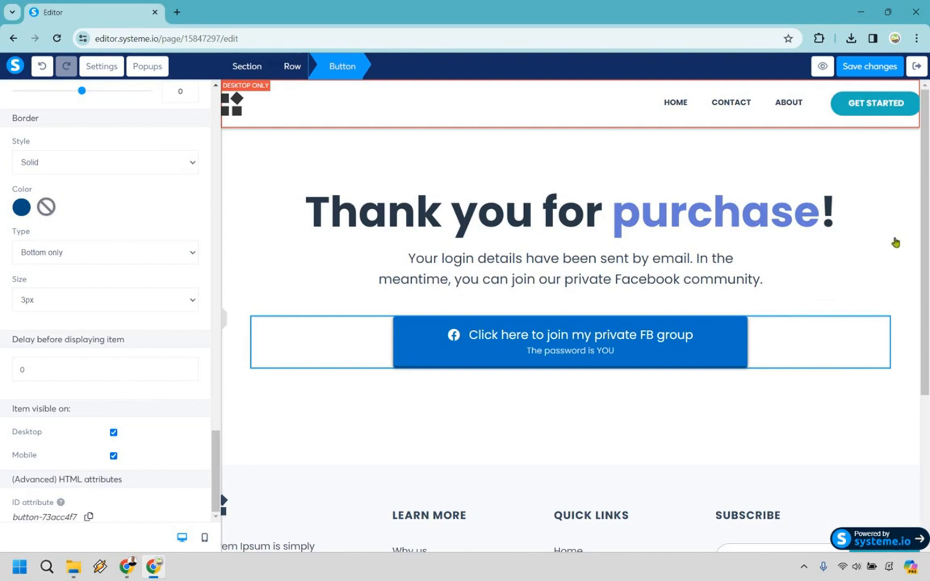
pyautogui.click(863, 72)
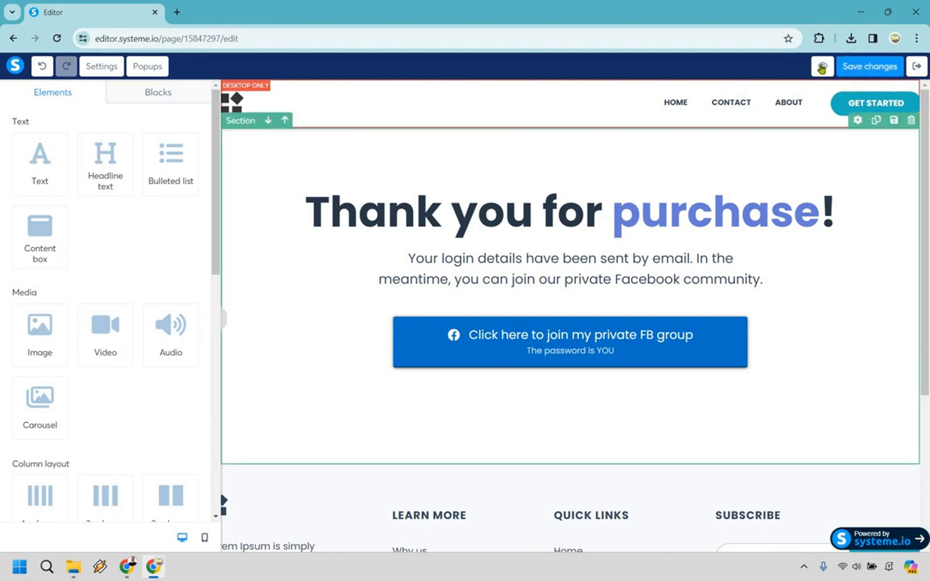
# - Preview the page, check the FB group button opens aol.com in a new tab, then close that tab
pyautogui.click(822, 68)
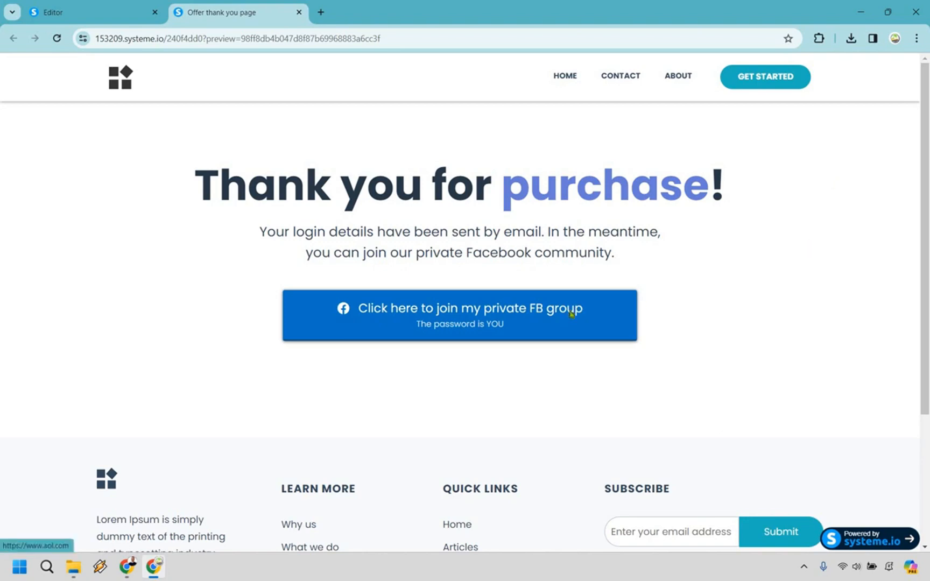
pyautogui.click(570, 315)
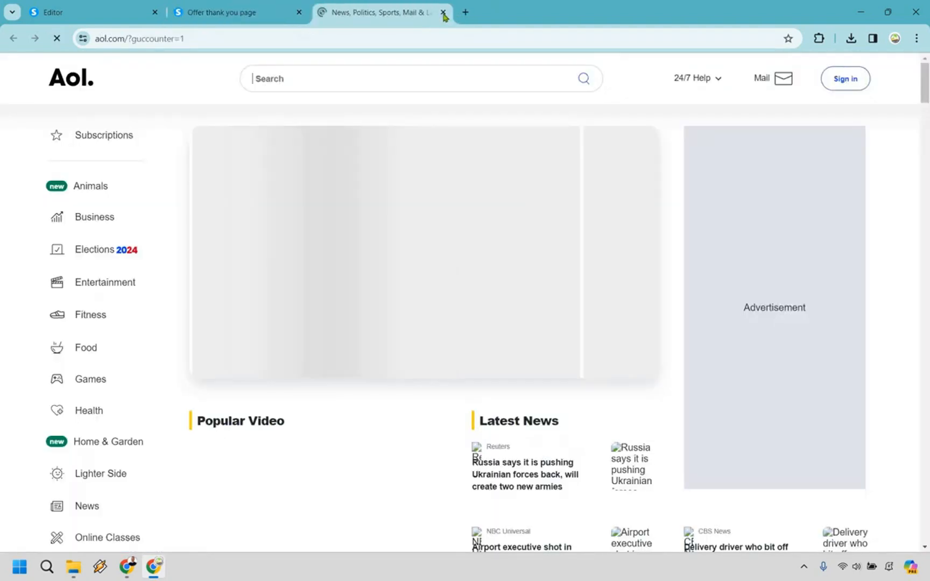
pyautogui.hotkey('ctrl', 'w')
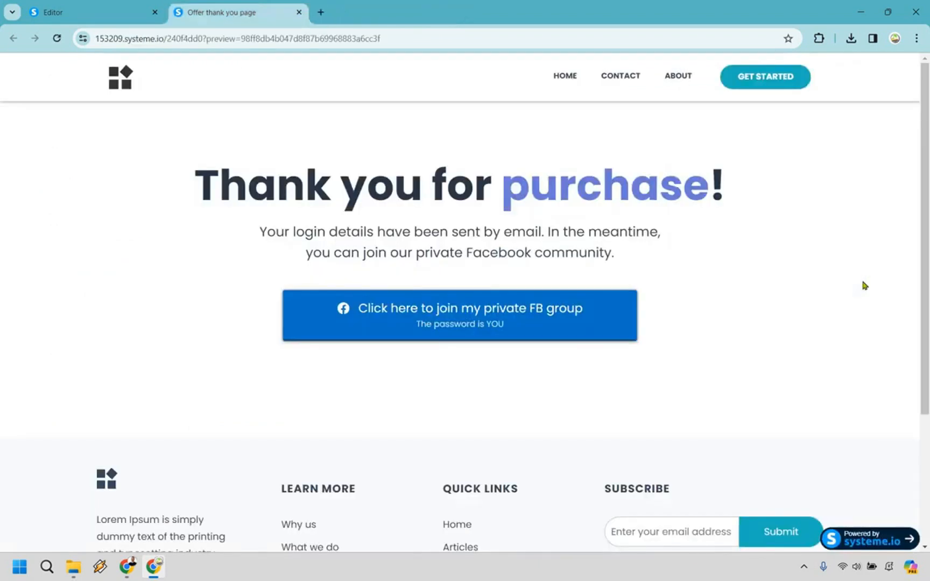